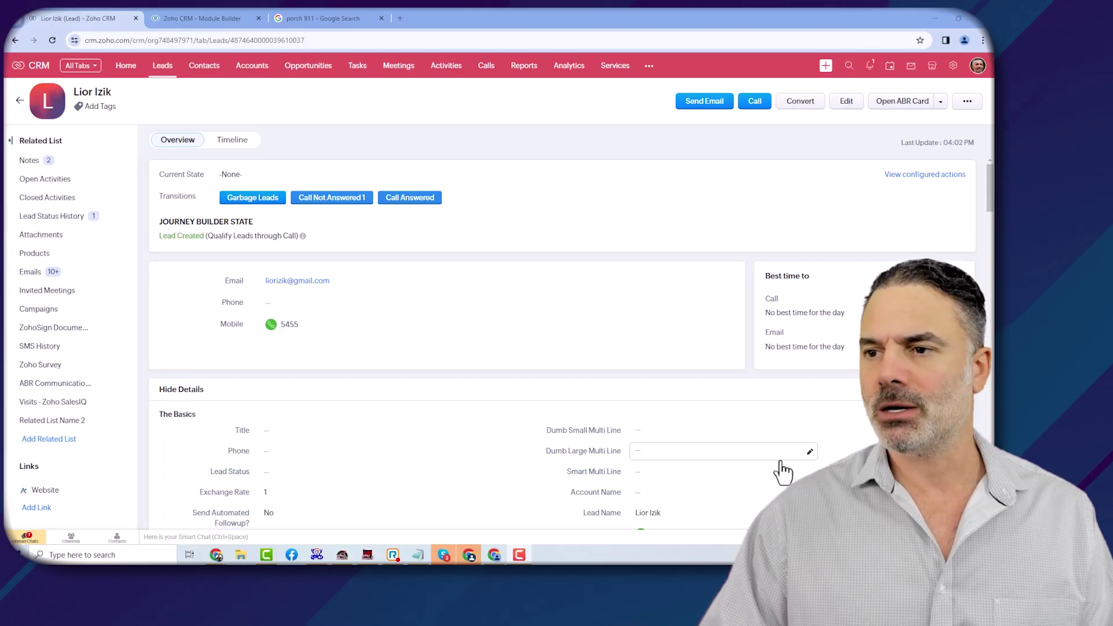
- Select the Porsche 911 spec lines, MSRP through Dimensions, in the Google results panel
scroll(702, 423, "down", 2)
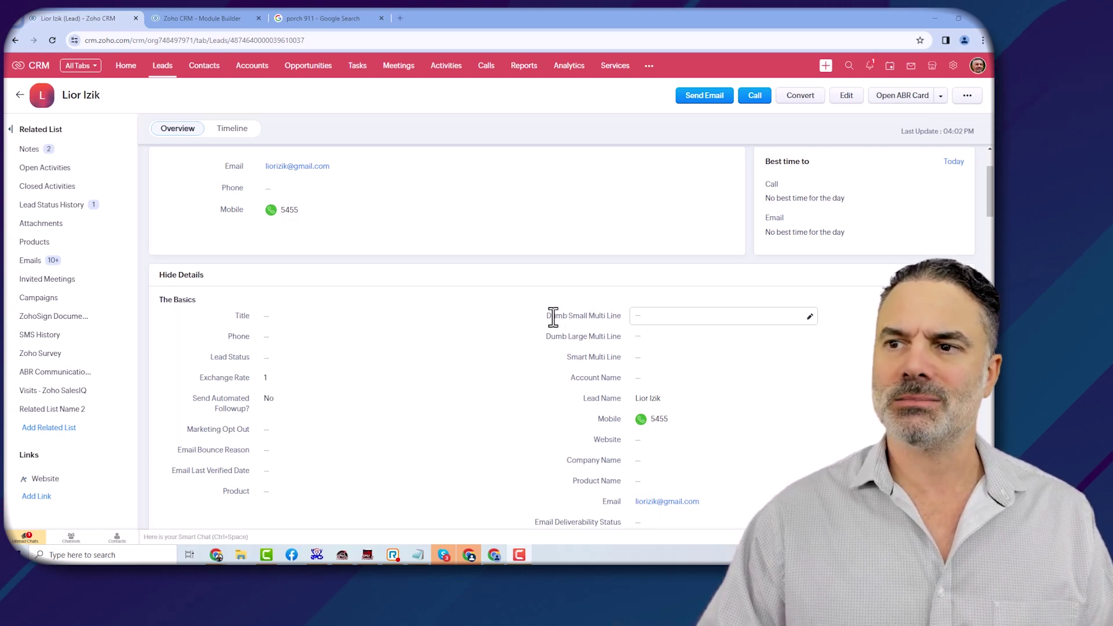
left_click_drag(553, 317, 598, 316)
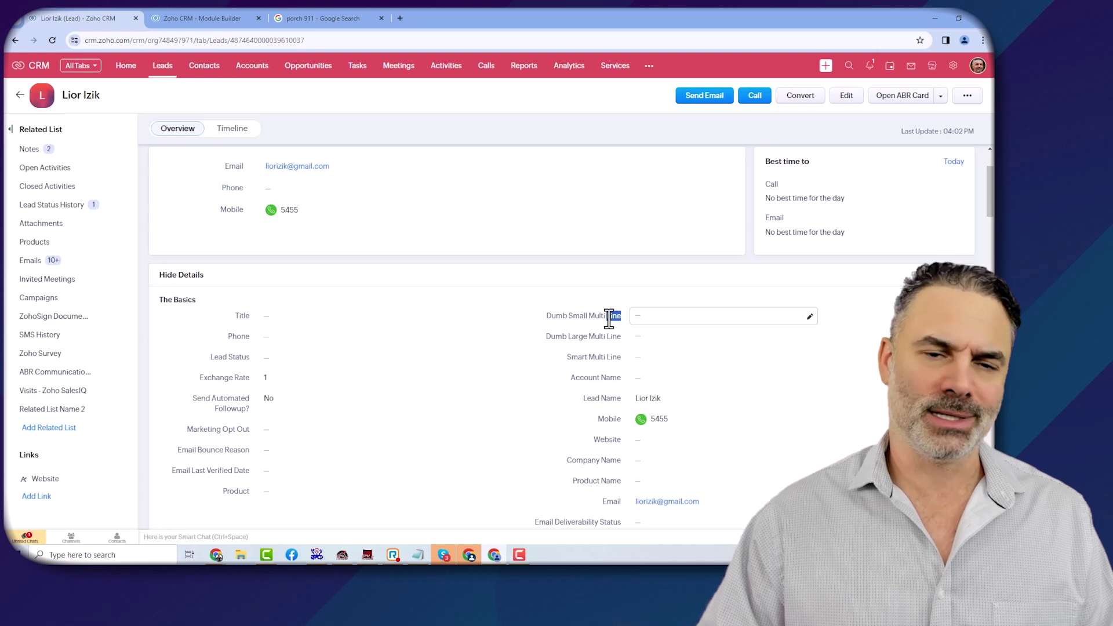
left_click(573, 315)
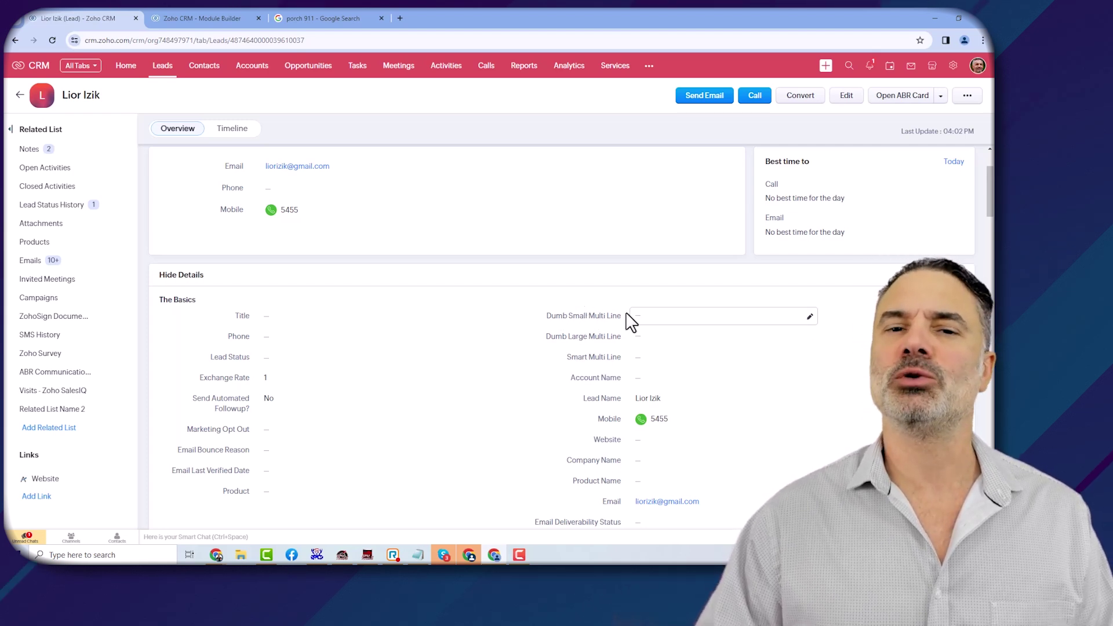
left_click(339, 14)
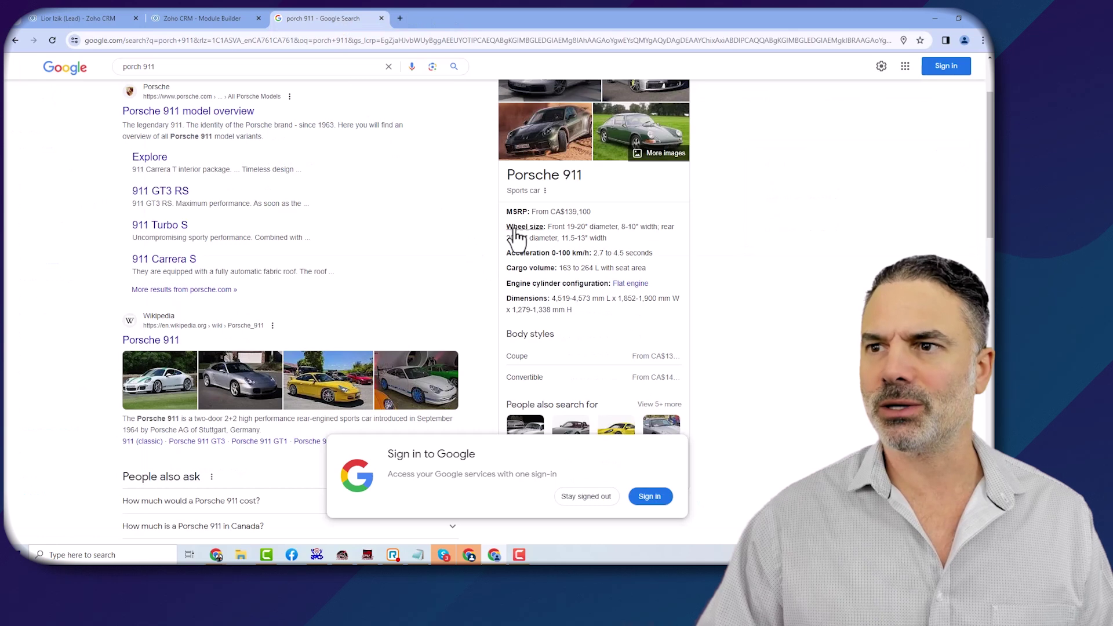
left_click_drag(506, 212, 603, 321)
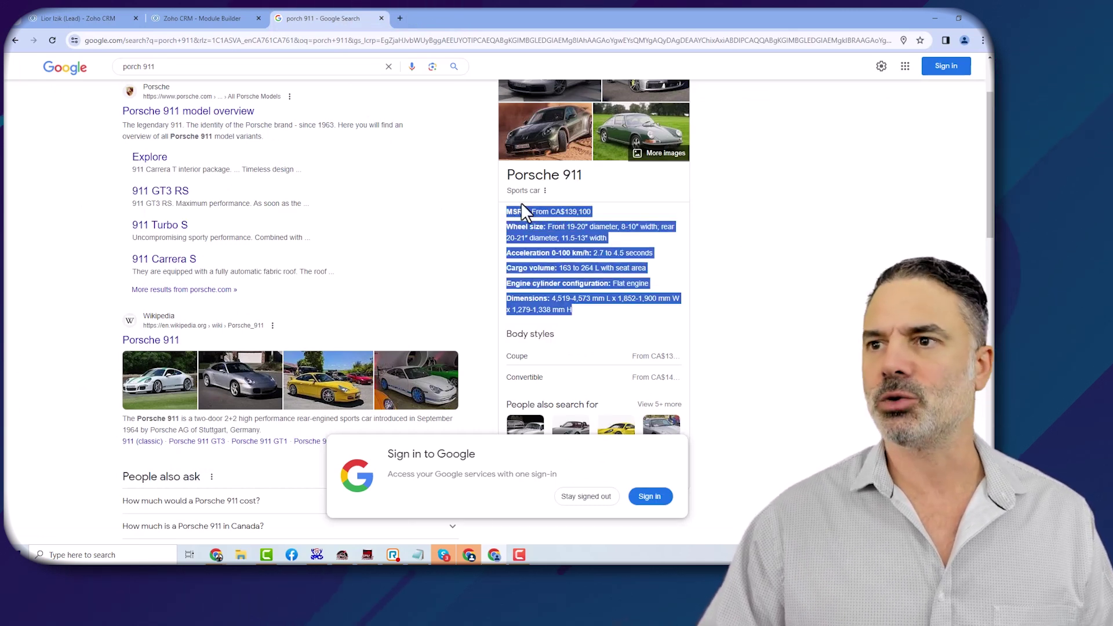
left_click(644, 246)
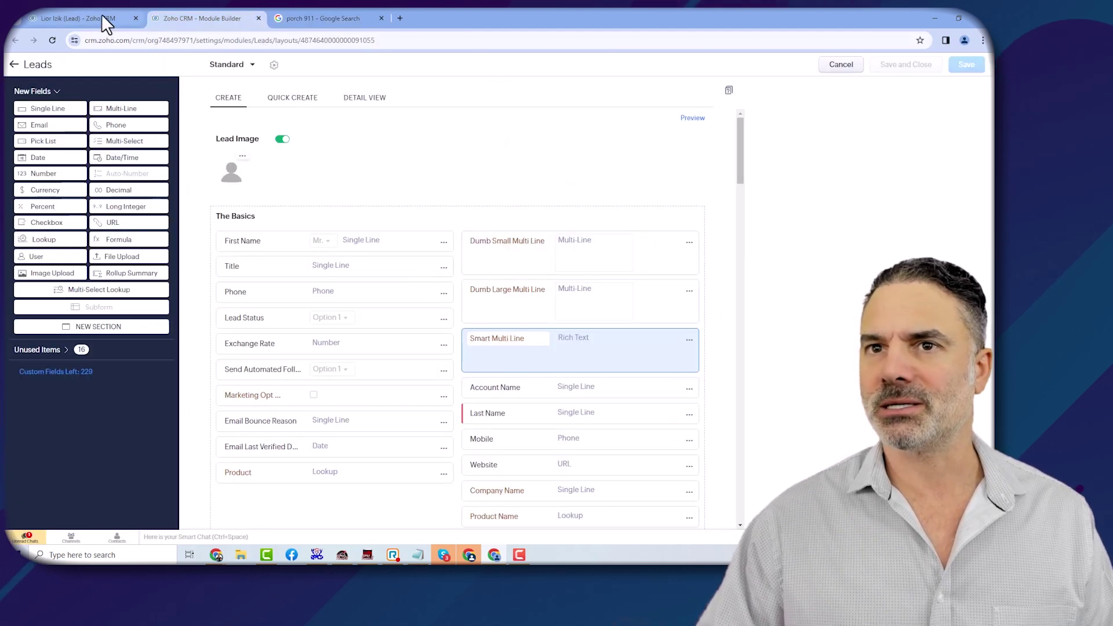
- Expand Dumb Small Multi Line, then paste the Porsche 911 specs into Dumb Large Multi Line and save
left_click(104, 20)
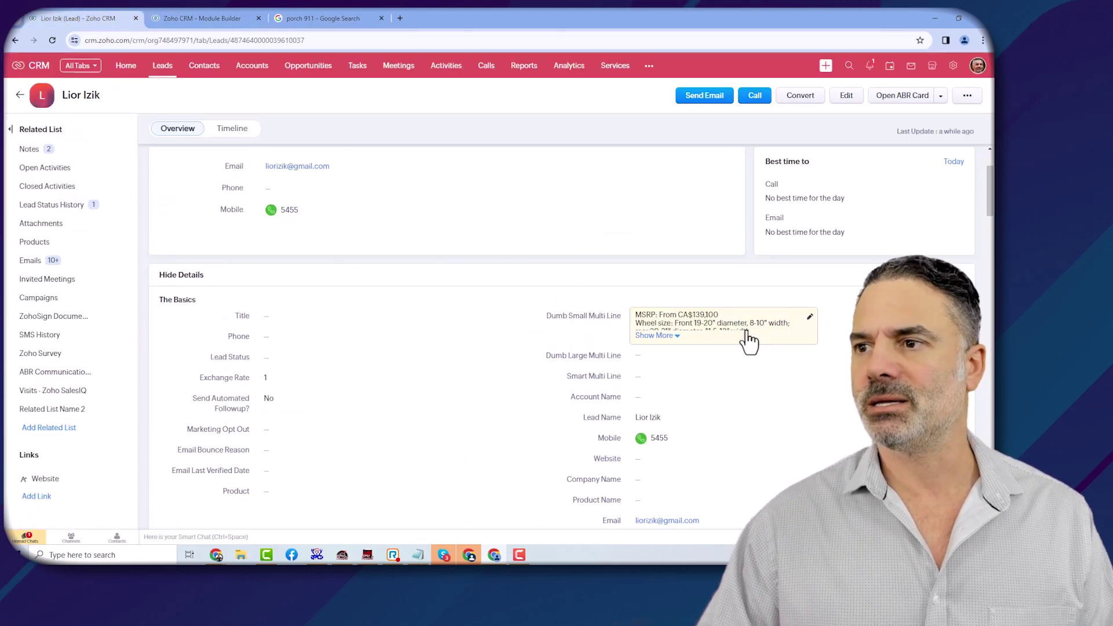
left_click(656, 336)
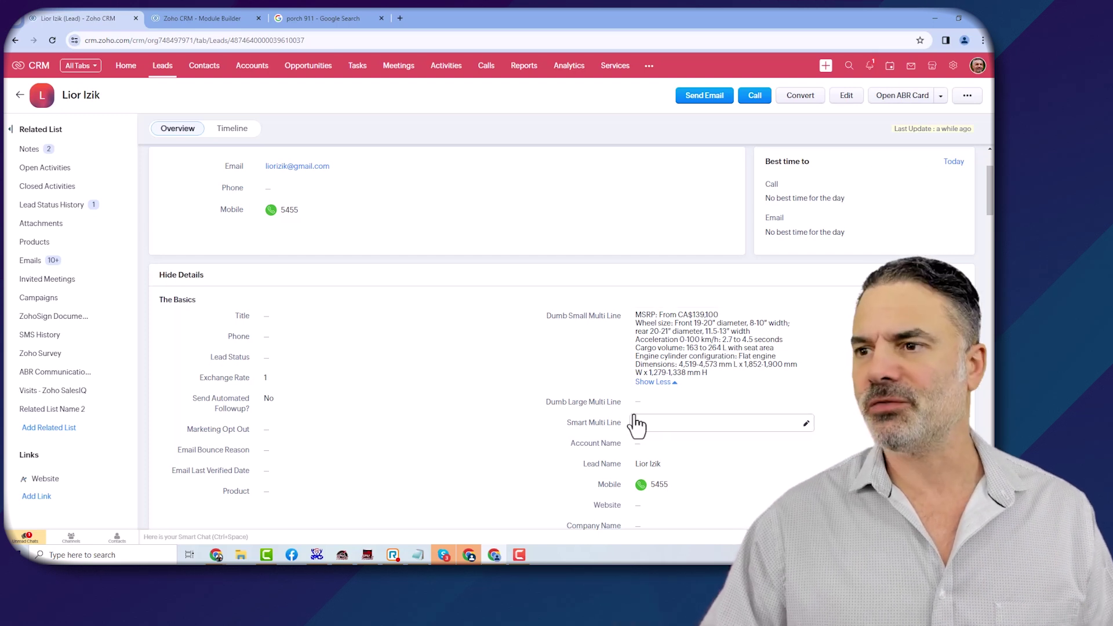
left_click(666, 407)
type("MSRP: From CA$139,100 Wheel size: Front 19-20\" diameter, 8-10\" width; rear 20-21\" diameter, 11.5-13\" width Acceleration 0-100 km/h: 2.7 to 4.5 seconds Cargo volume: 163 to 264 L with seat area Engine cylinder configuration: Flat engine Dimensions: 4,519-4,573 mm L x 1,852-1,900 mm W x 1,279-1,338 mm H")
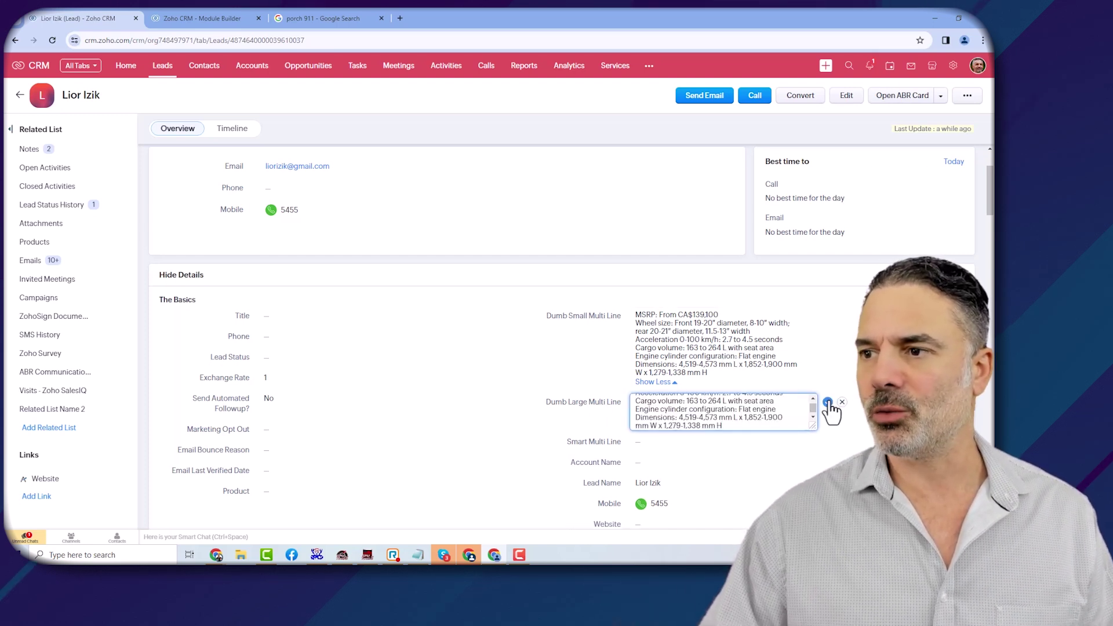
left_click(828, 402)
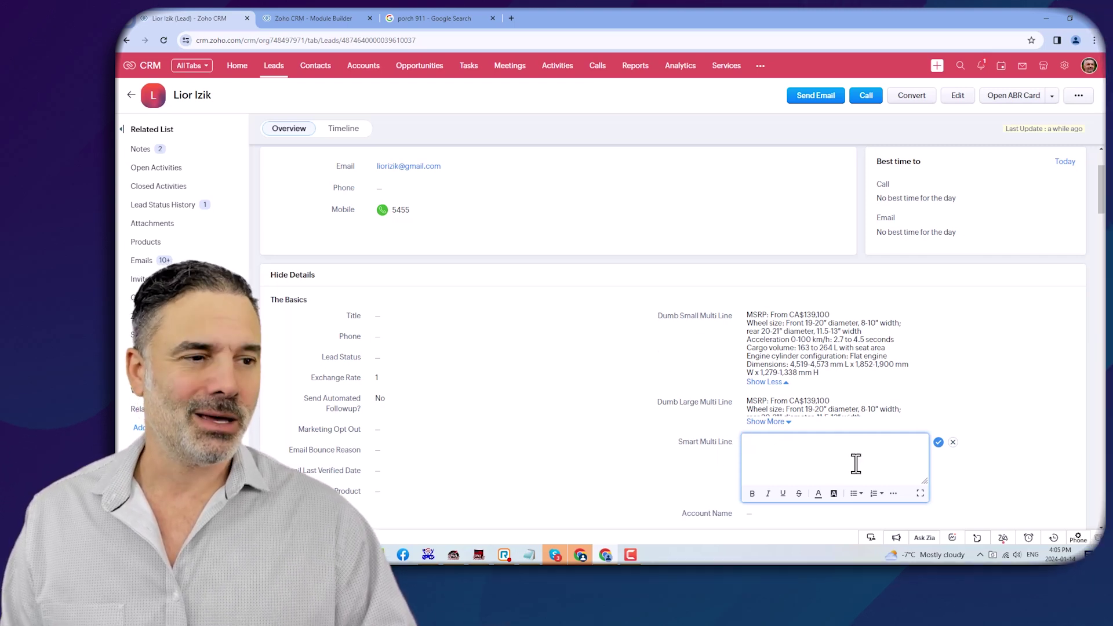
- Paste the formatted Porsche 911 specs into Smart Multi Line, check extra formatting options, and save
type("MSRP: From CA$139,100 Wheel size: Front 19-20\" diameter, 8-10\" width; rear 20-21\" diameter, 11.5-13\" width Acceleration 0-100 km/h: 2.7 to 4.5 seconds Cargo volume: 163 to 264 L with seat area Engine cylinder configuration: Flat engine Dimensions: 4,519-4,573 mm L x 1,852-1,900 mm W x 1,279-1,338 mm H")
scroll(876, 464, "up", 3)
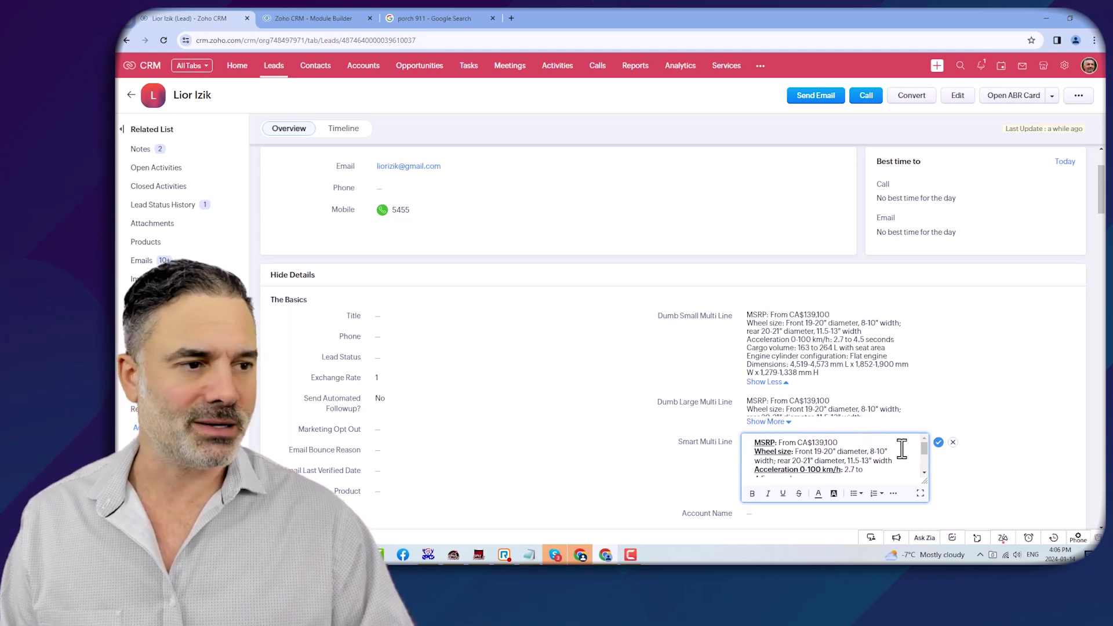
left_click(893, 494)
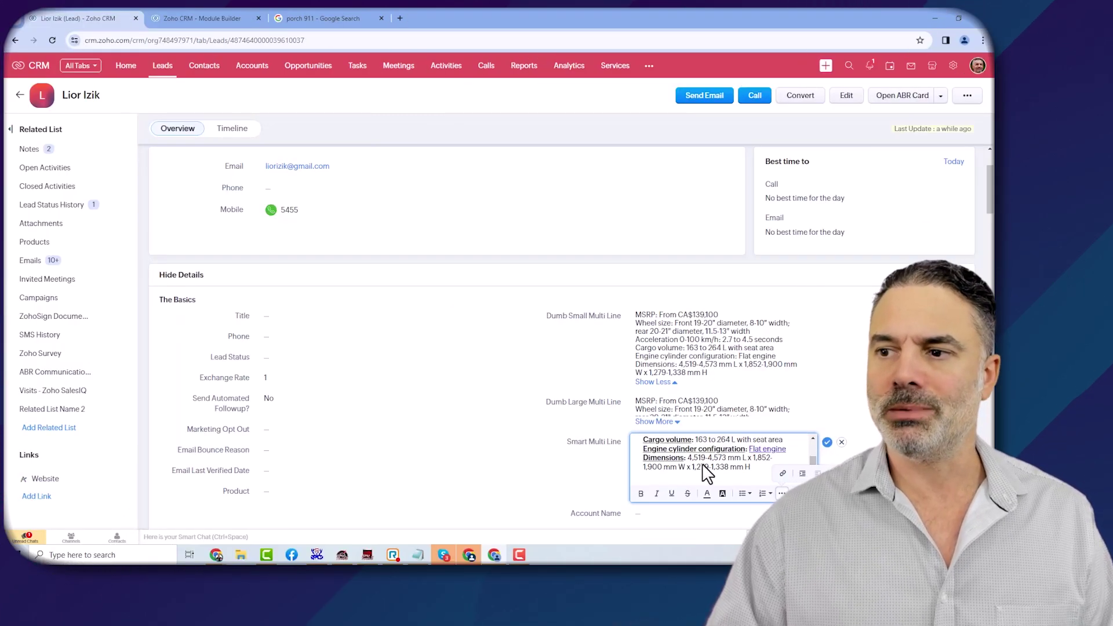
left_click(828, 443)
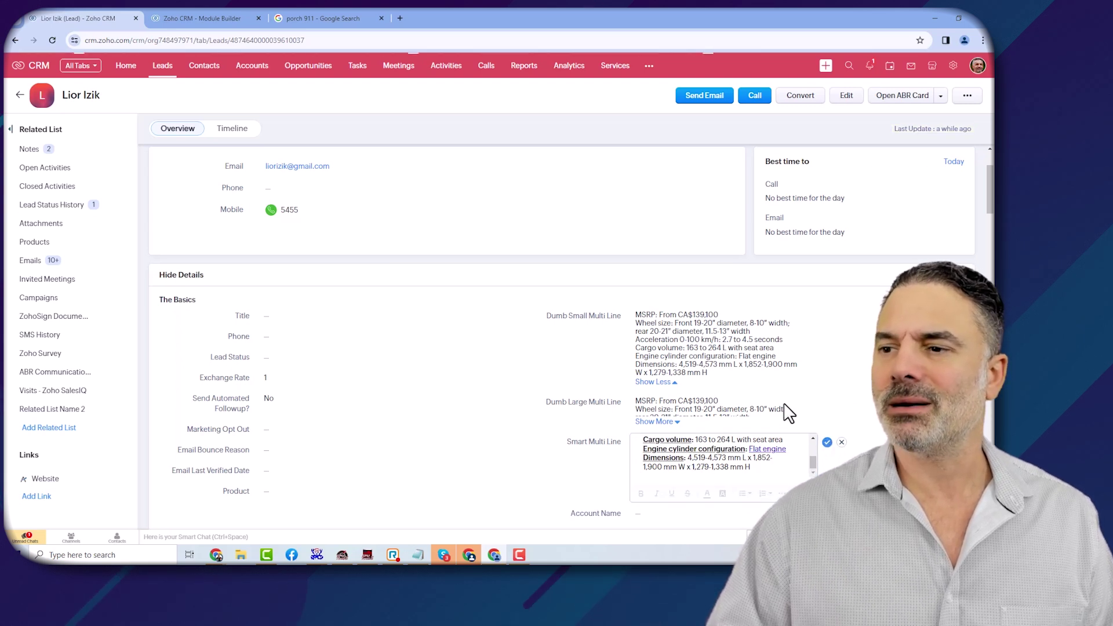
- Review the saved Smart Multi Line text, glance at the Google results and Leads layout editor, then return
scroll(775, 390, "down", 2)
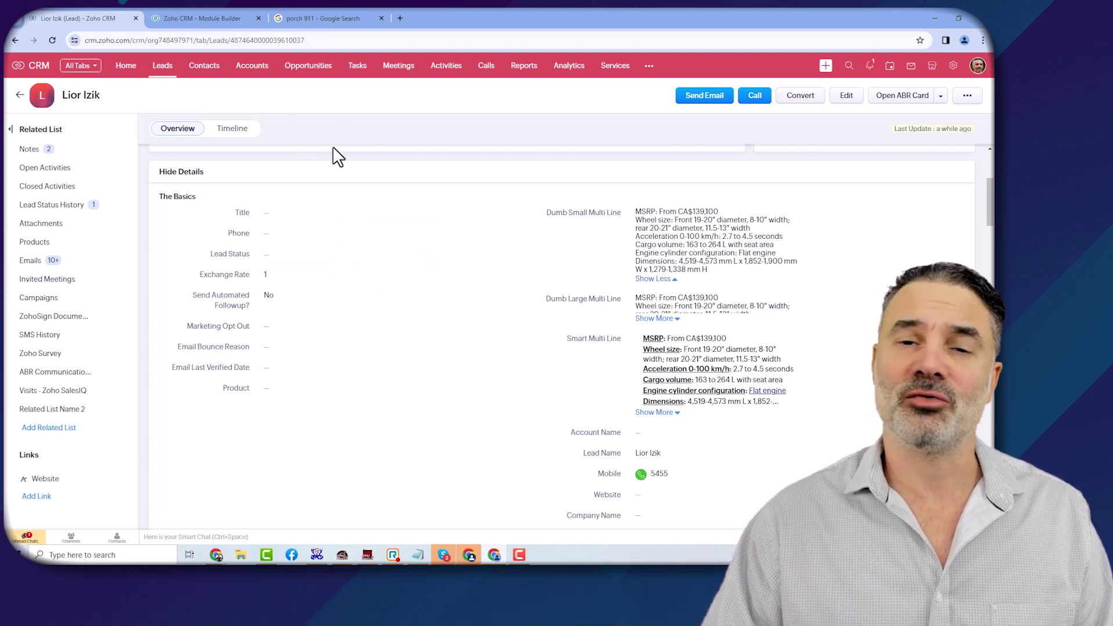
left_click(323, 20)
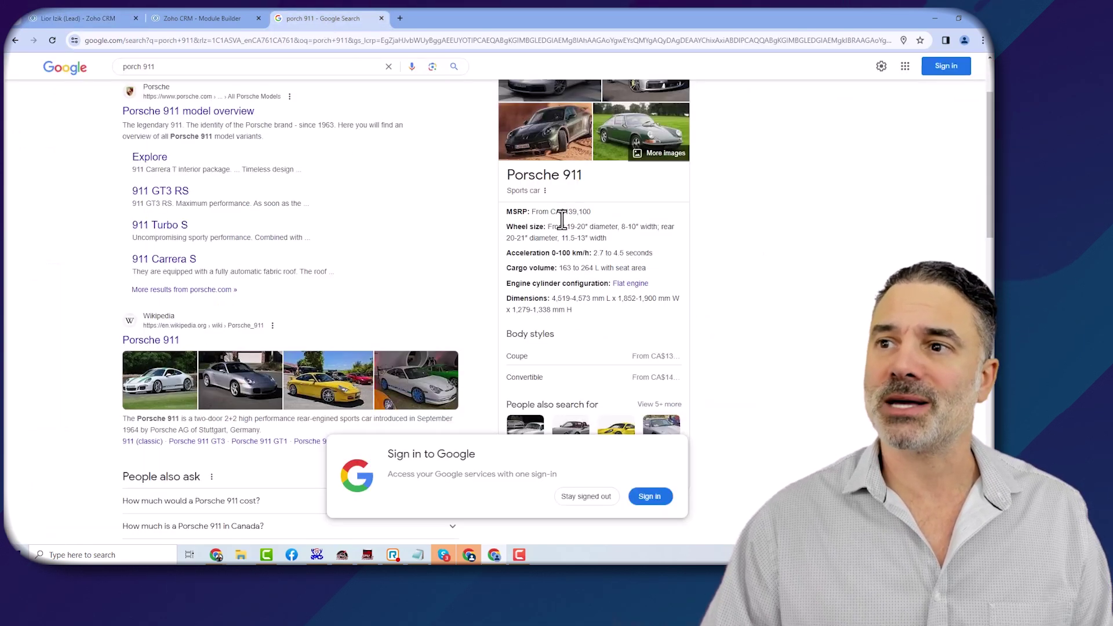
left_click(189, 19)
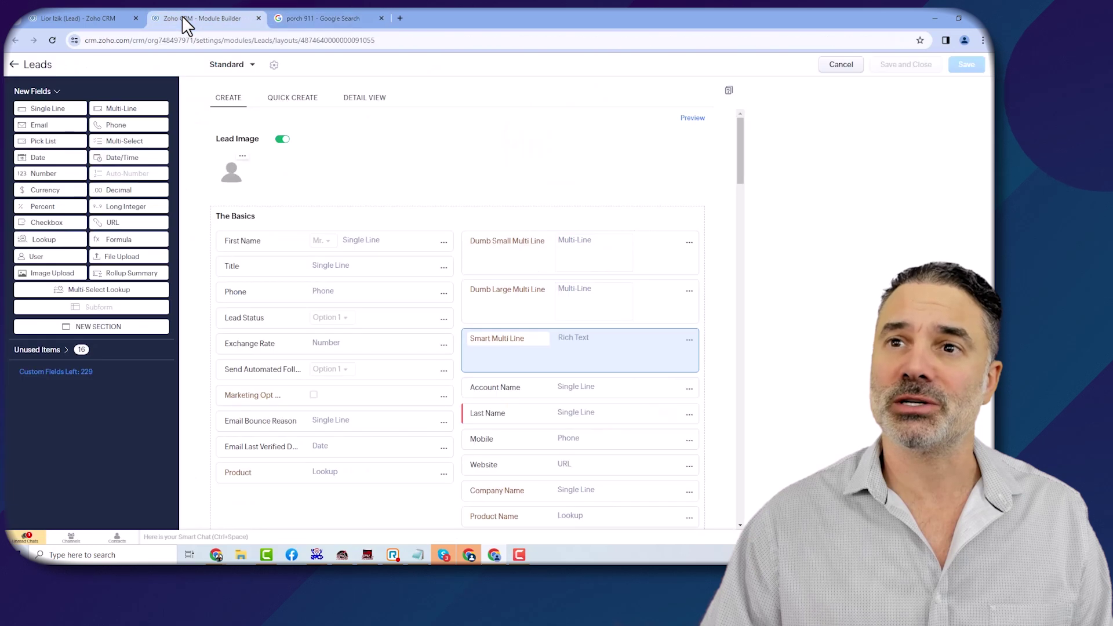
key("ctrl+shift+Tab")
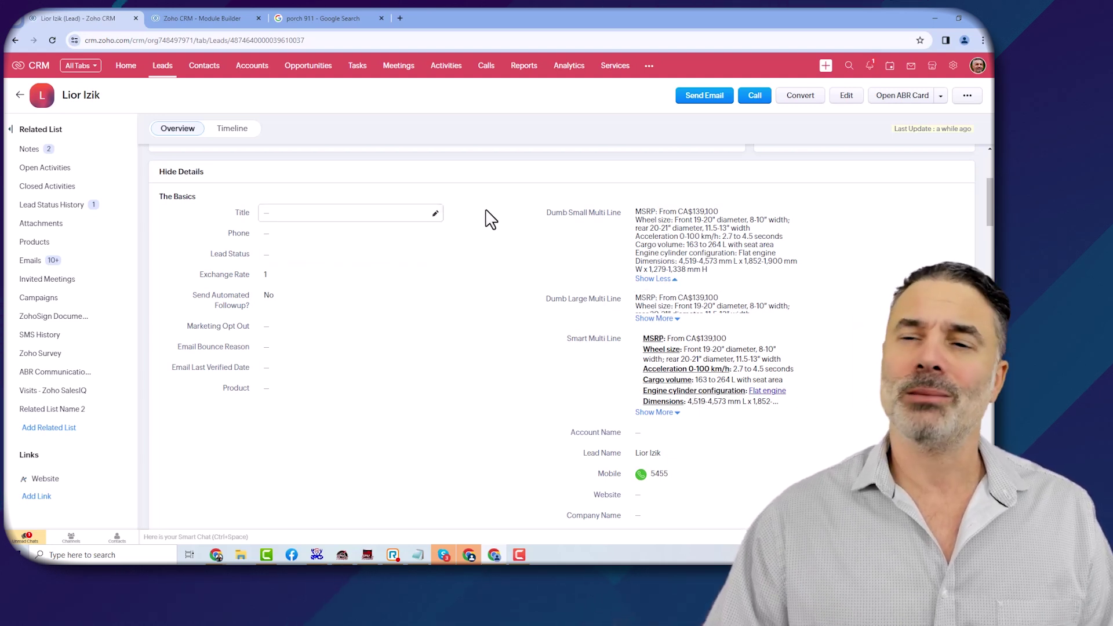
left_click(203, 19)
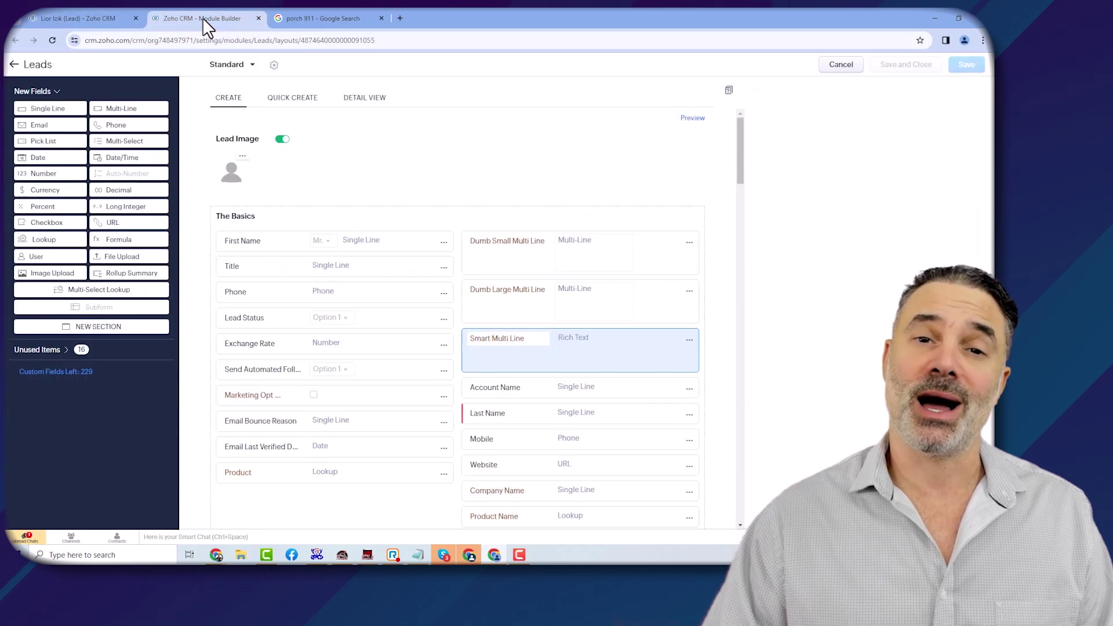
left_click(840, 65)
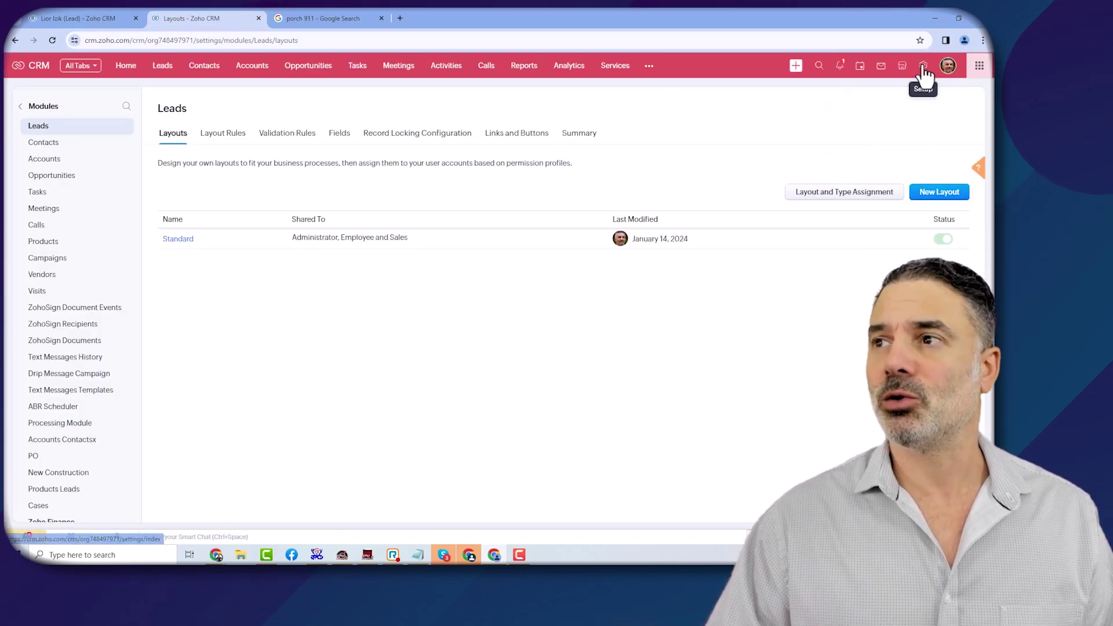
left_click(923, 65)
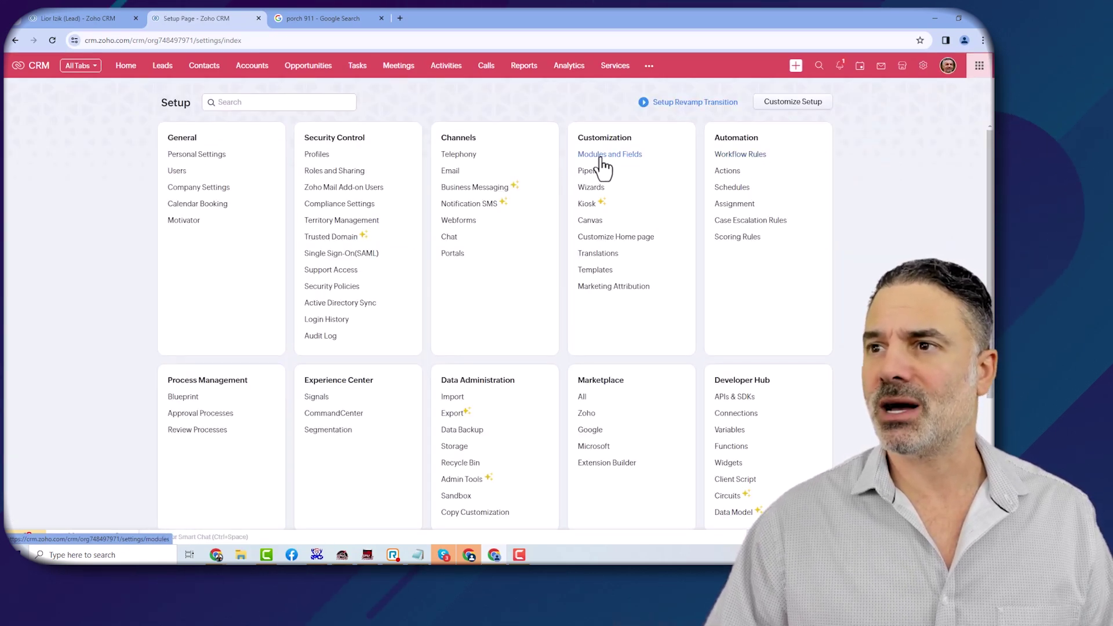
left_click(621, 159)
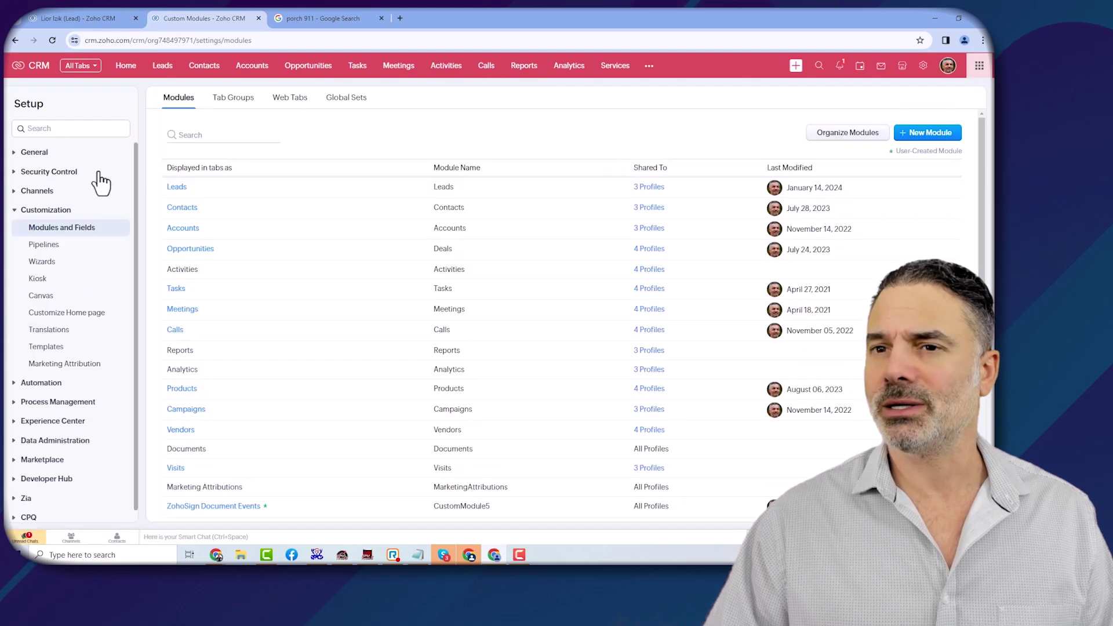
left_click(199, 189)
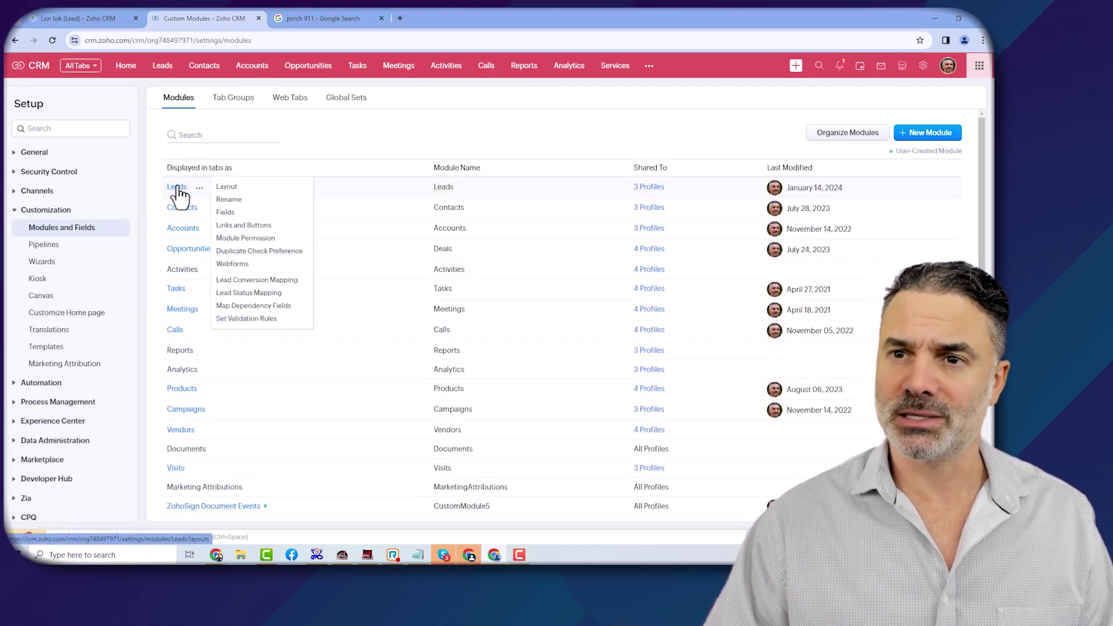
left_click(178, 189)
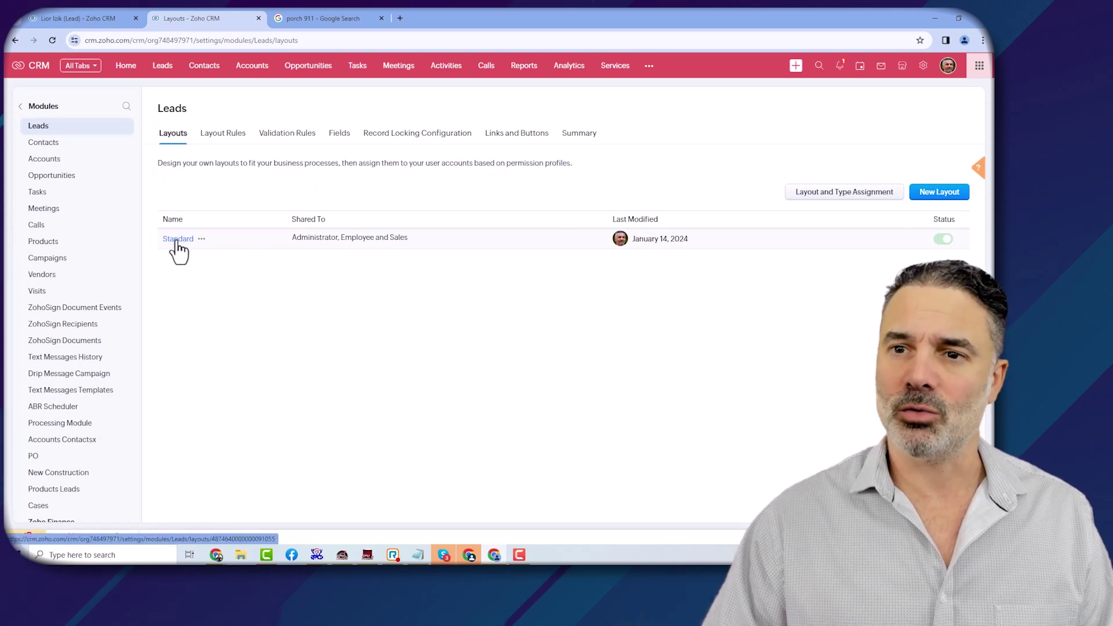
left_click(178, 239)
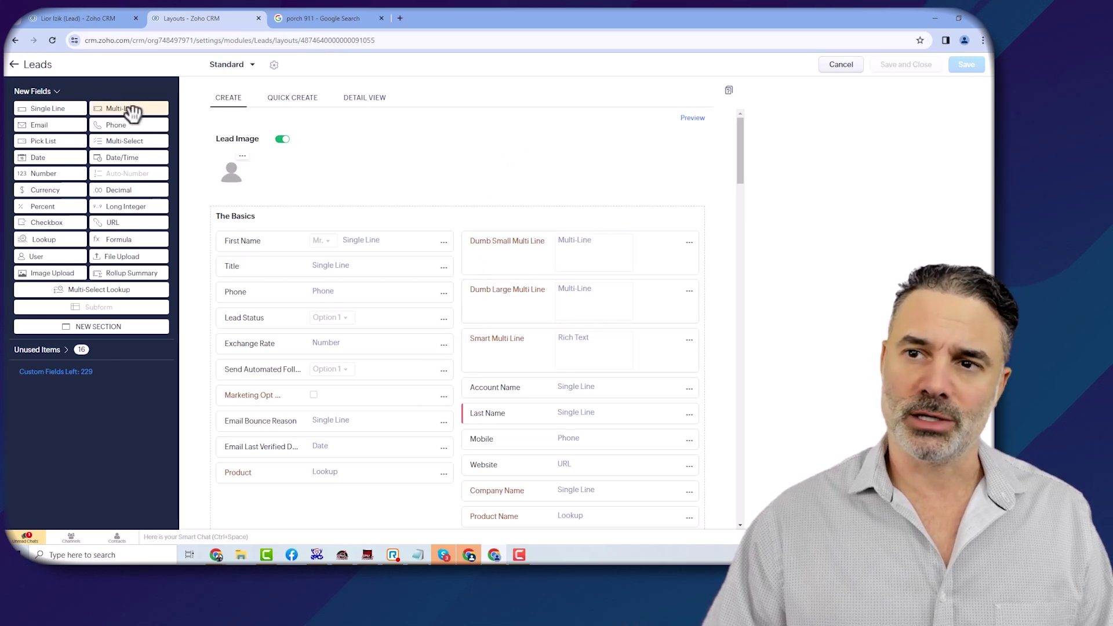
- Add a Multi-Line 6 field below First Name and set its type to Rich Text
left_click_drag(133, 113, 396, 300)
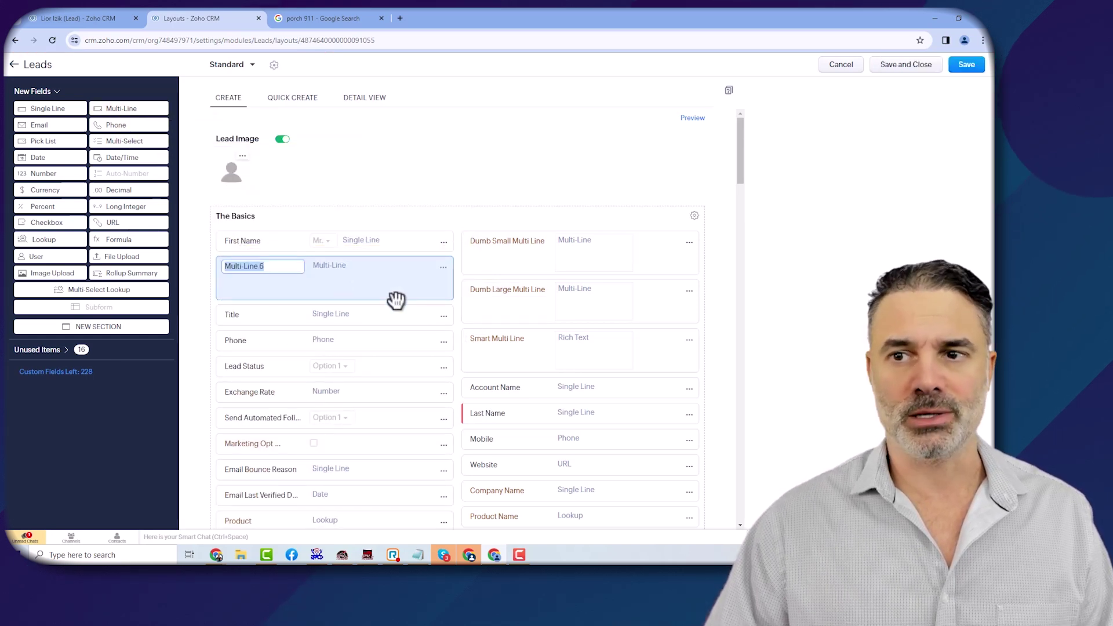
left_click(444, 268)
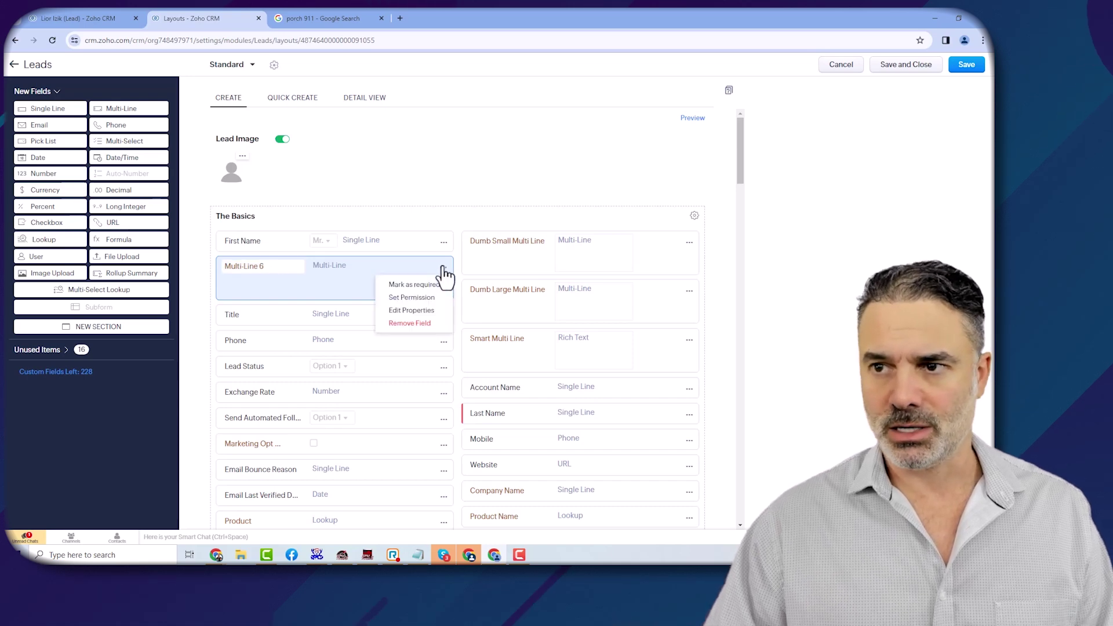
left_click(410, 311)
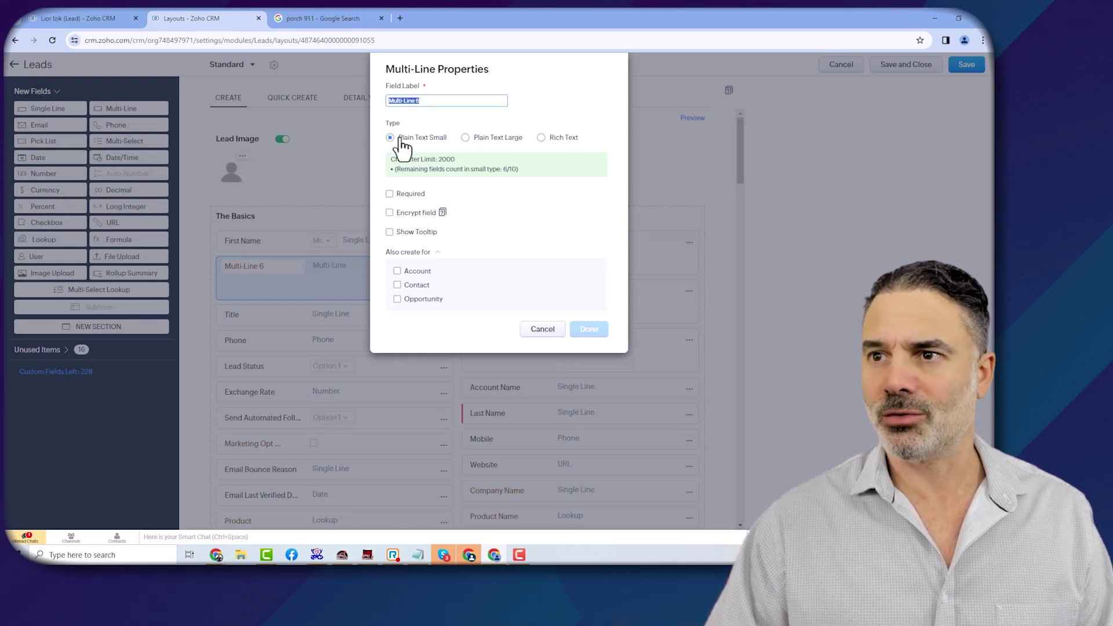
left_click(467, 139)
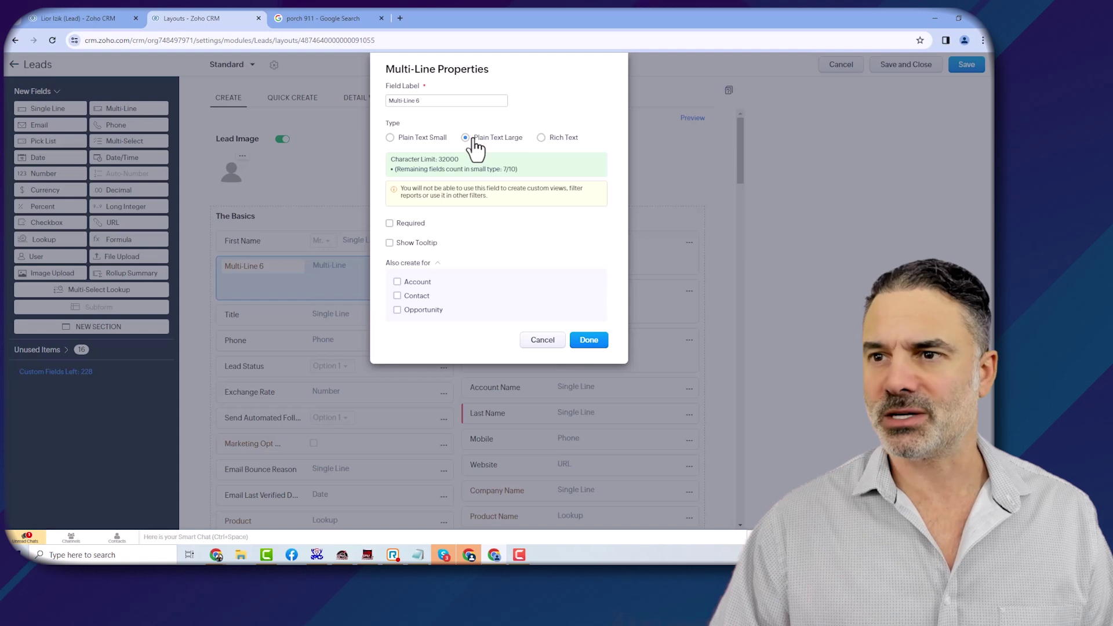
left_click(542, 139)
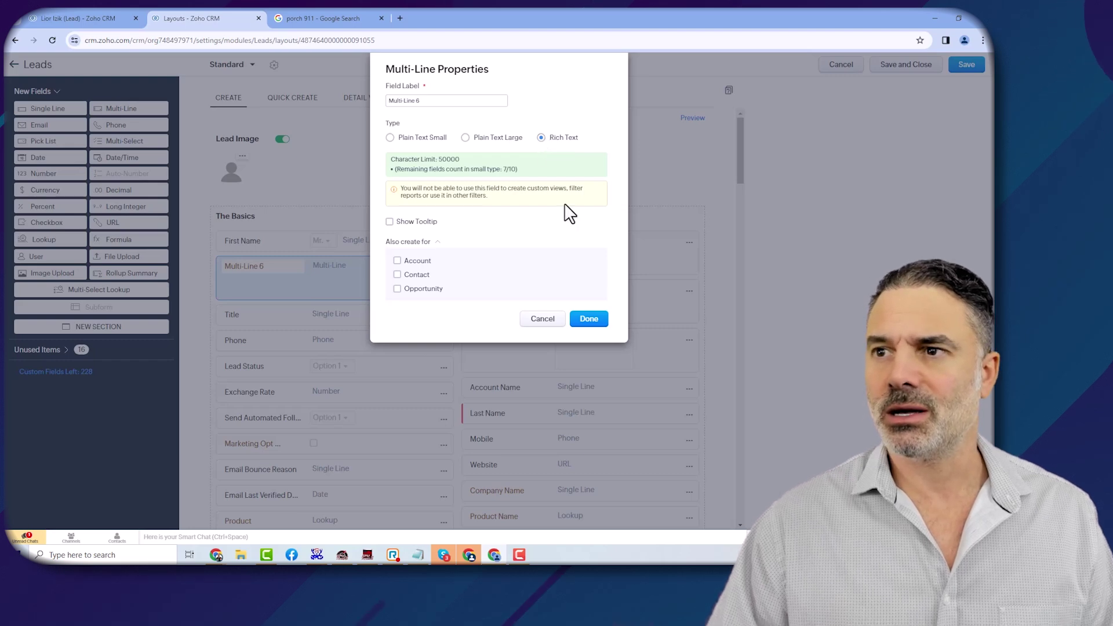
- Go back to the Lead tab to view the formatted Smart Multi Line
left_click(116, 18)
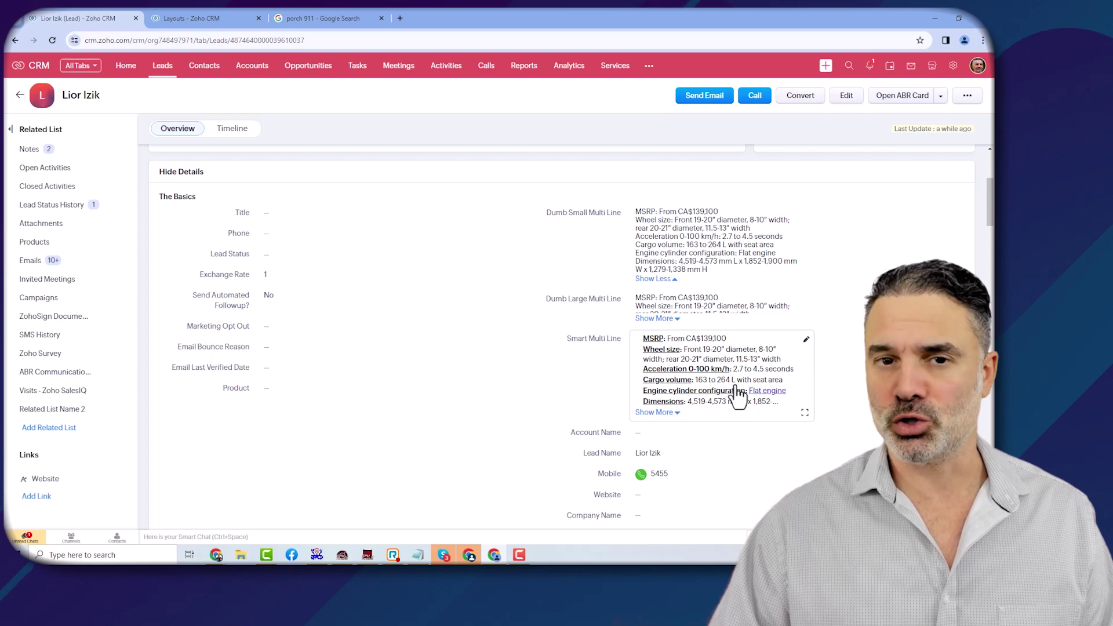